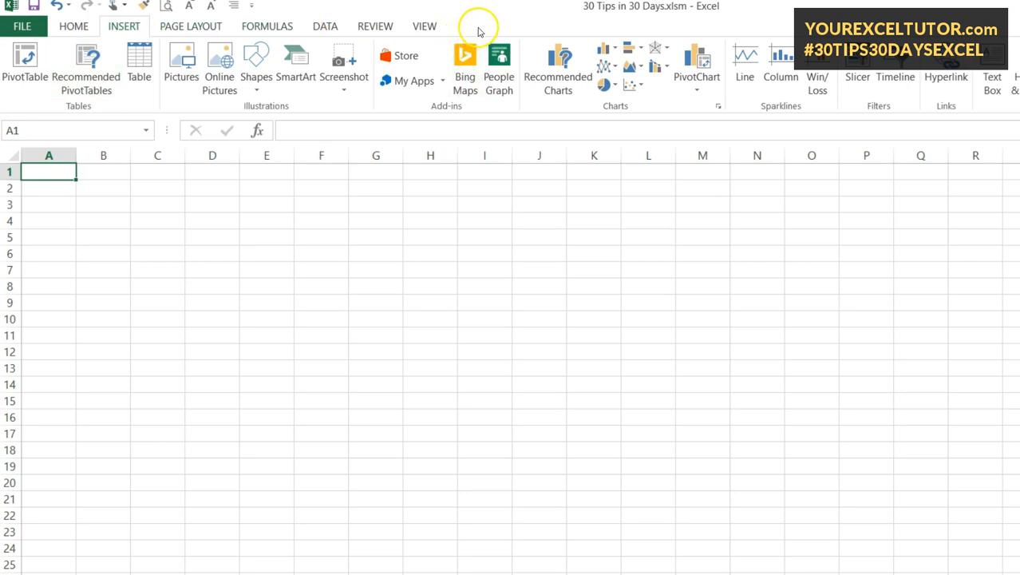
Step: Enable the Developer tab in the ribbon customization and display its commands
right_click(424, 27)
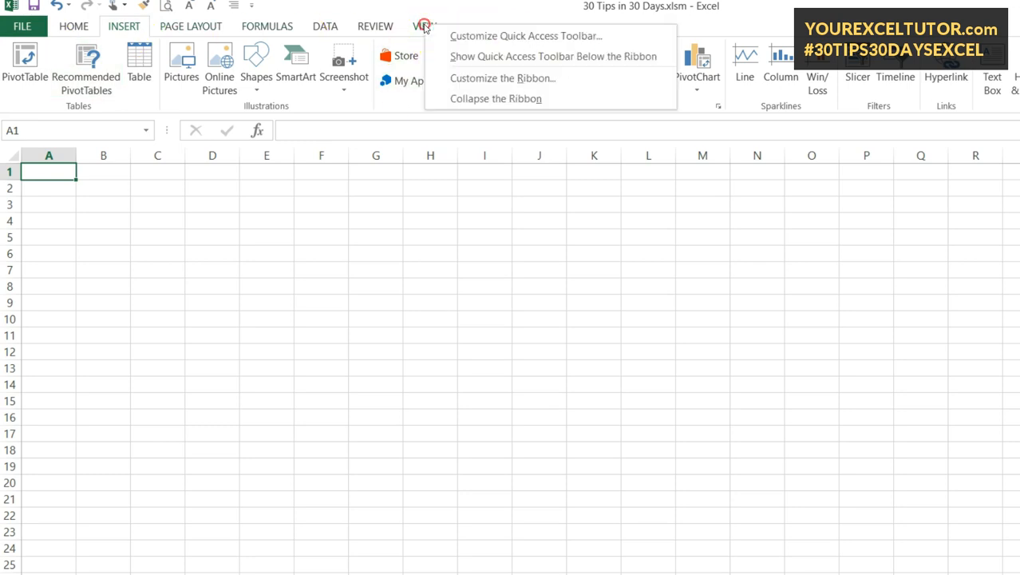
click(475, 78)
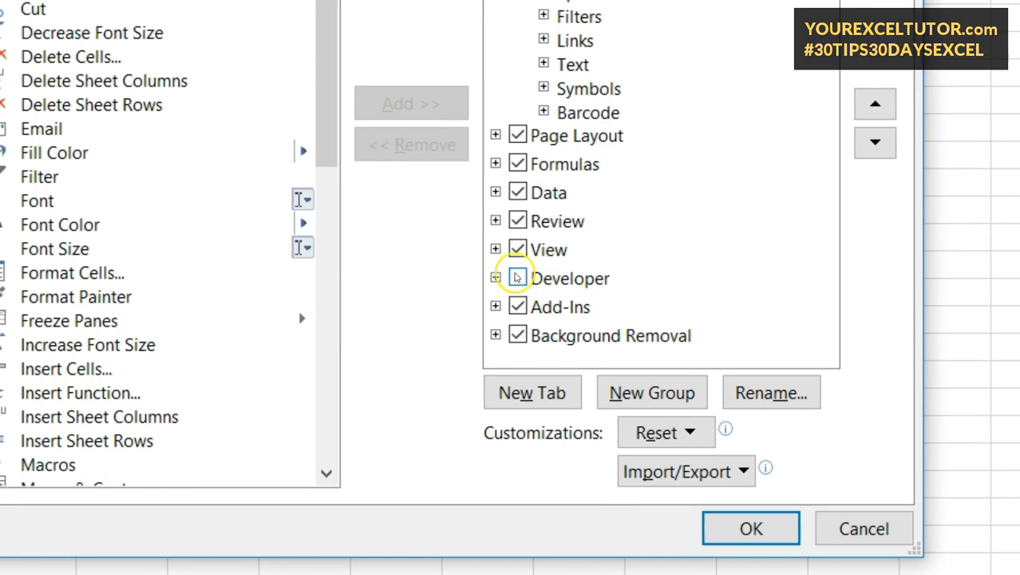
click(518, 277)
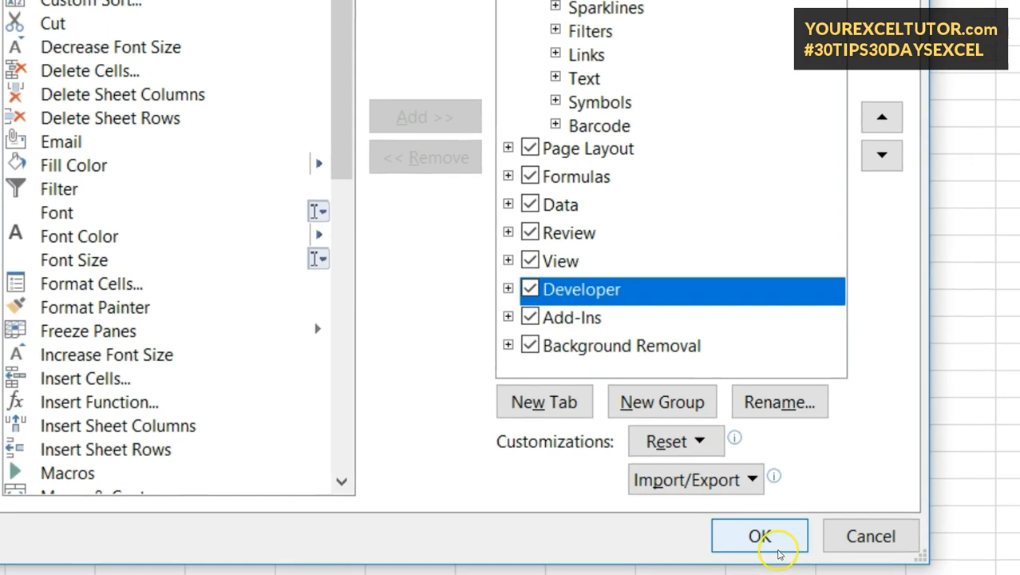
click(750, 528)
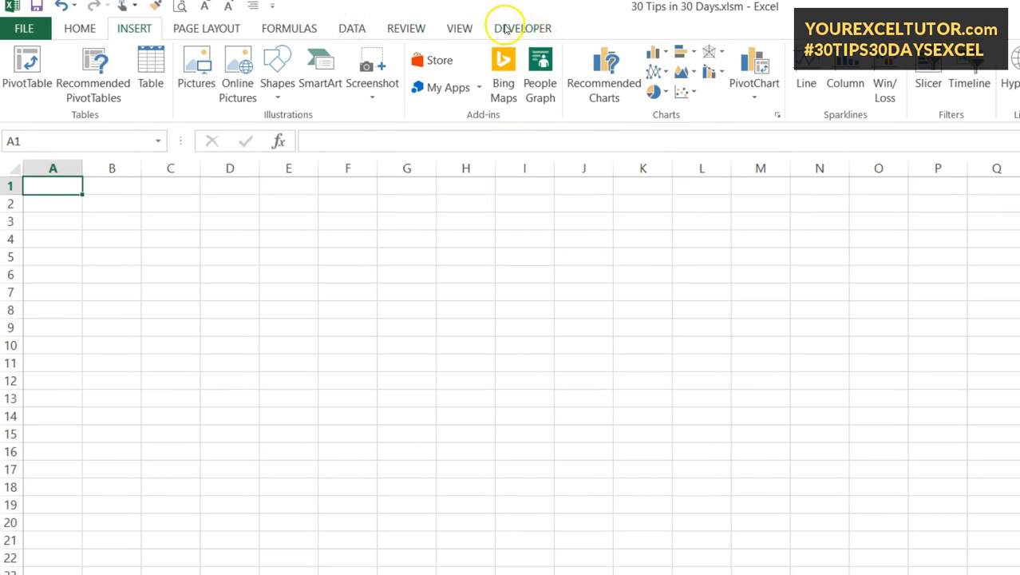
click(523, 28)
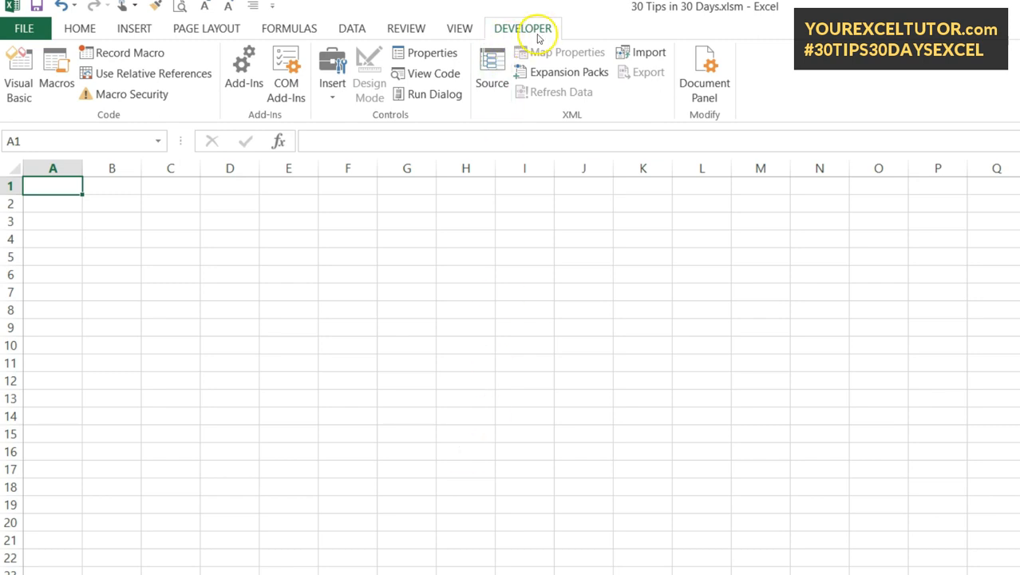
Step: Open the Visual Basic editor and view the code modules of the Database, Readouts (2), Entry and Lists sheets
click(18, 83)
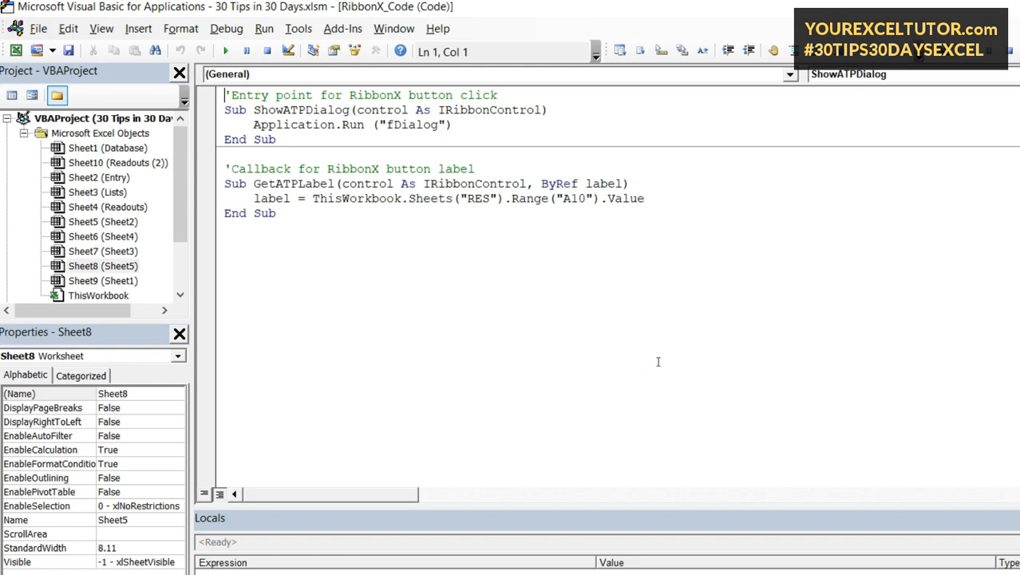
drag(181, 160, 170, 124)
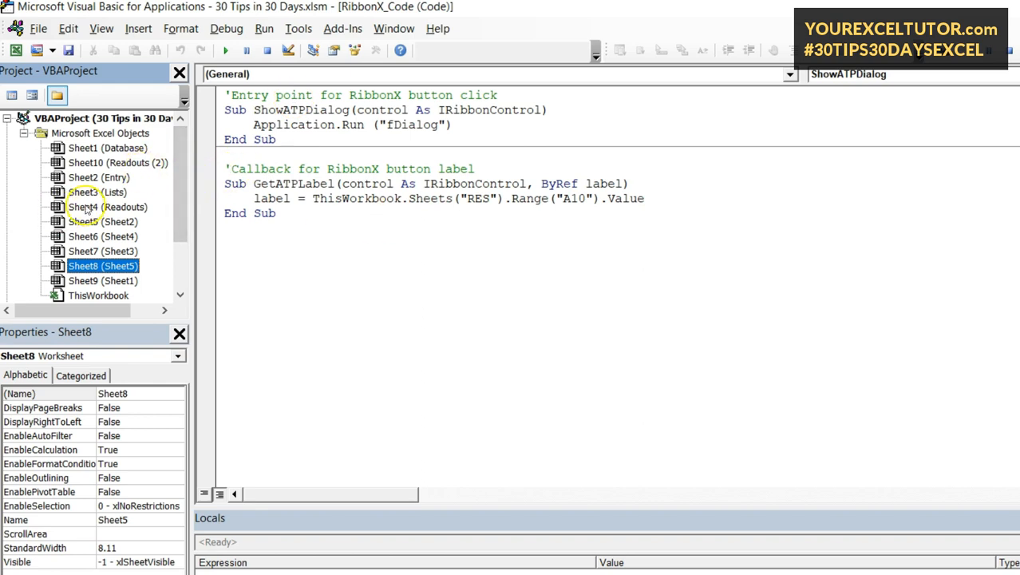
click(132, 151)
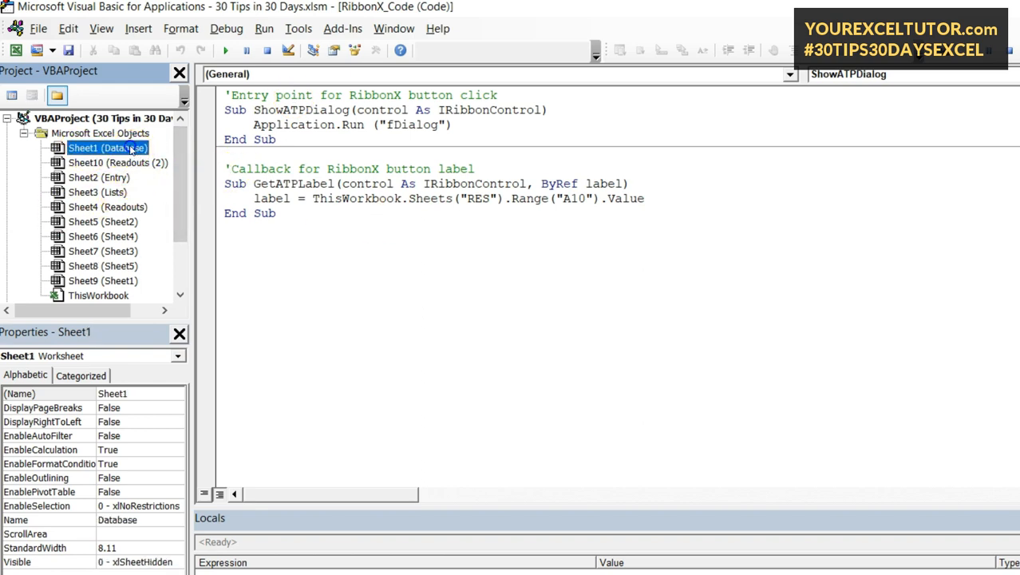
double_click(130, 151)
double_click(124, 164)
double_click(120, 178)
double_click(117, 193)
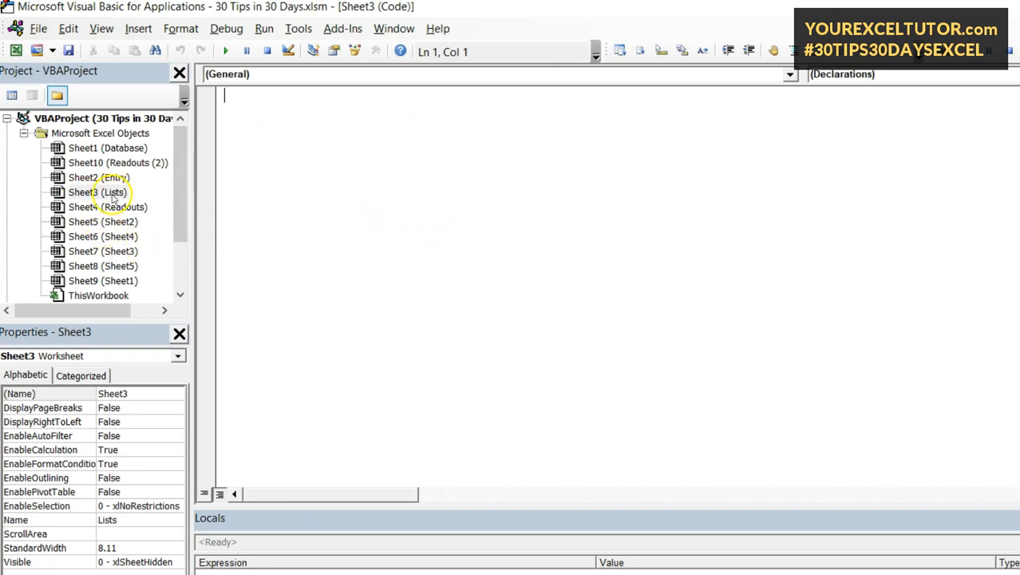
Step: Look through the other VBA projects and the item types that can be inserted, and return to the worksheet
drag(176, 205, 174, 259)
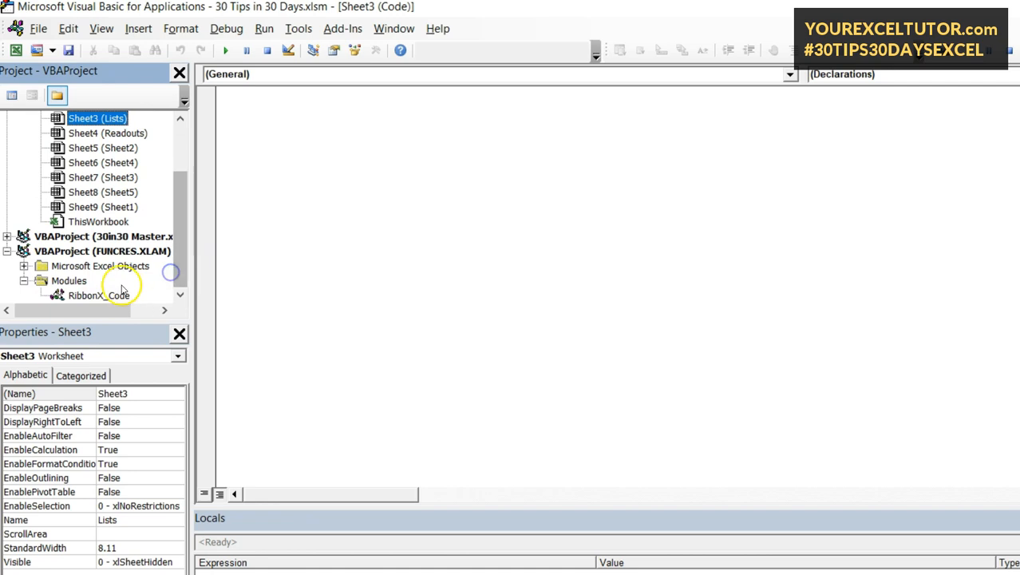
click(69, 281)
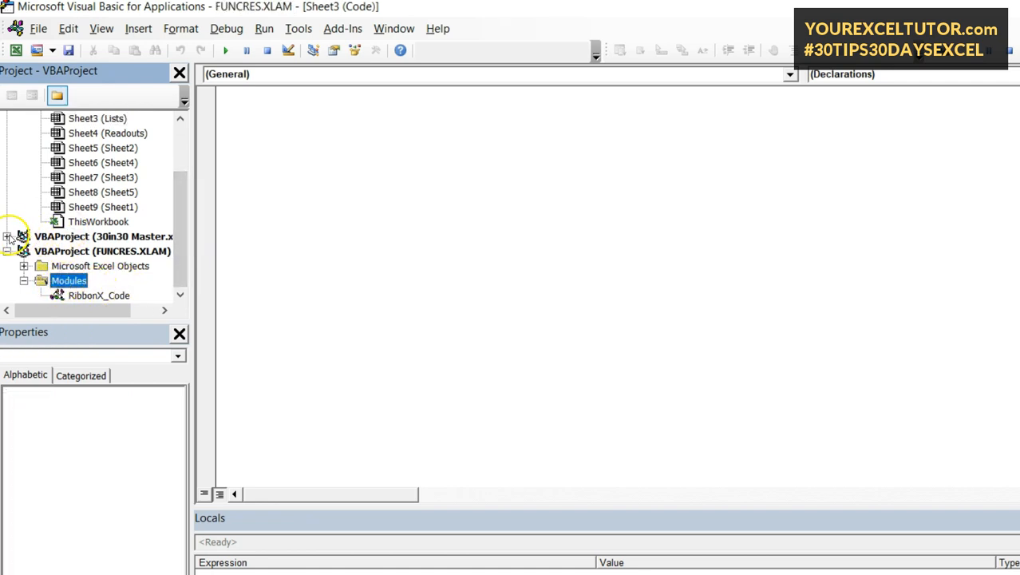
click(7, 237)
drag(182, 216, 180, 118)
click(51, 50)
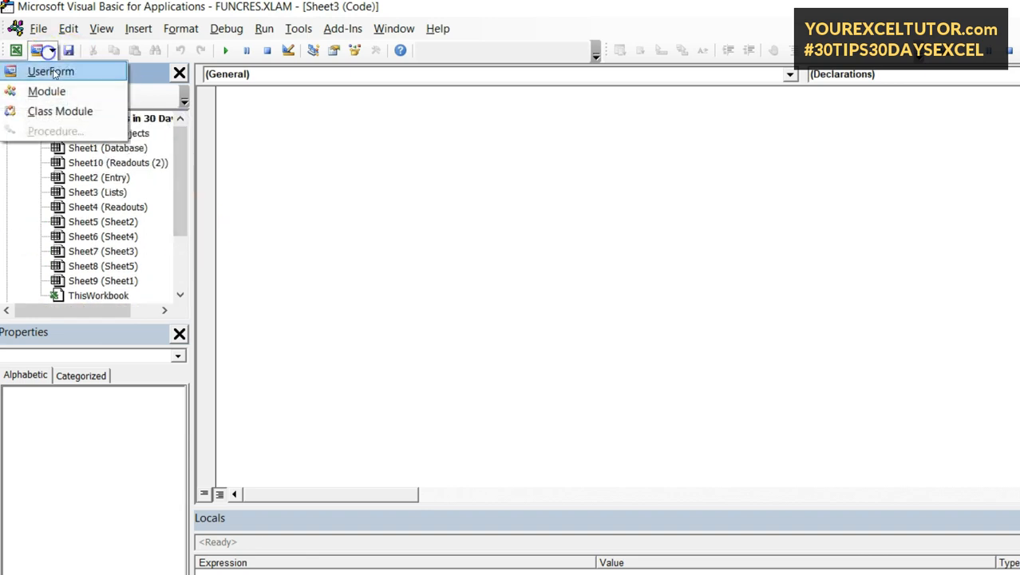
click(435, 154)
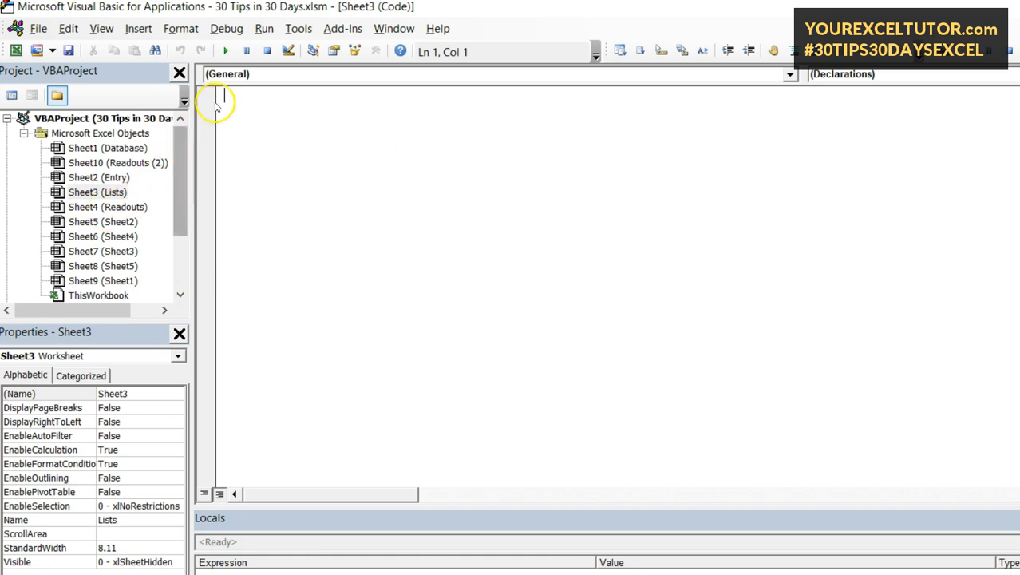
key(alt+F11)
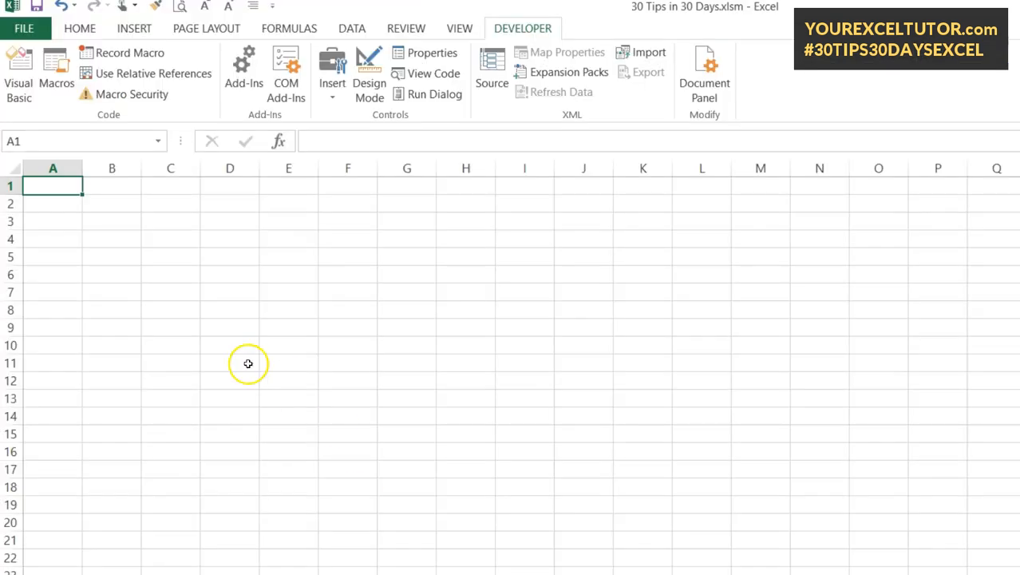
Step: View the list of macros in all open workbooks and check the macro security settings
click(56, 82)
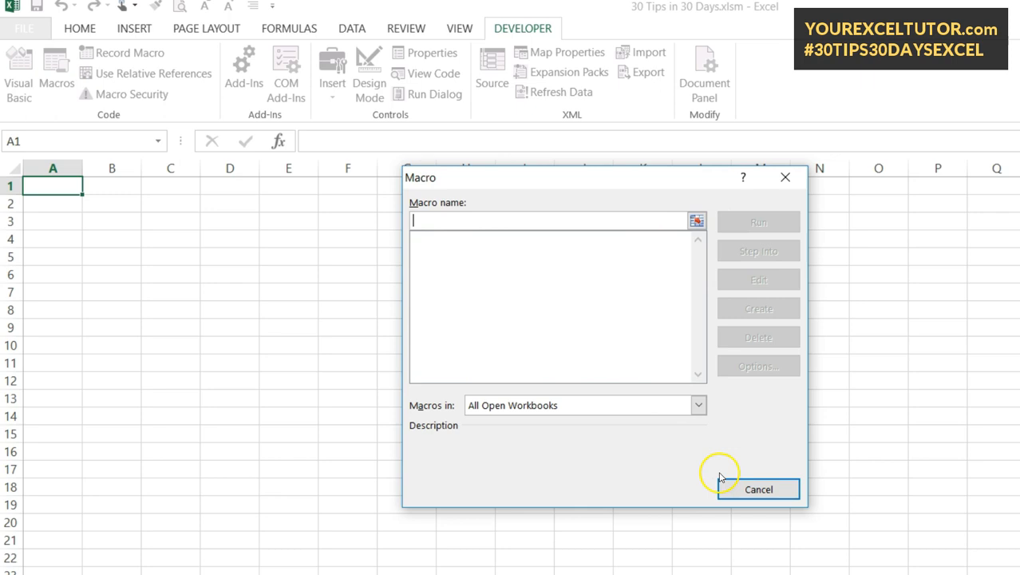
click(742, 488)
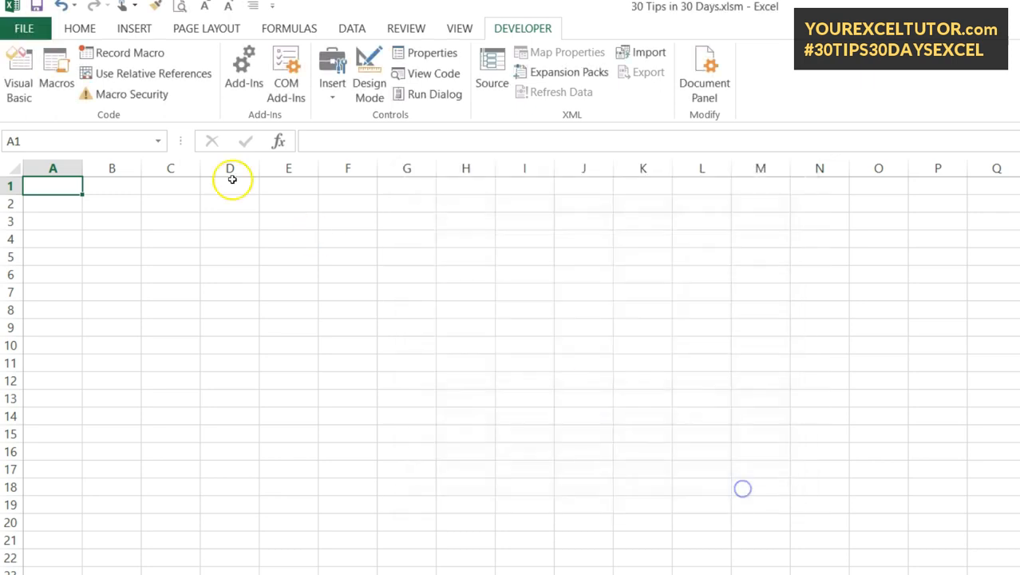
click(132, 94)
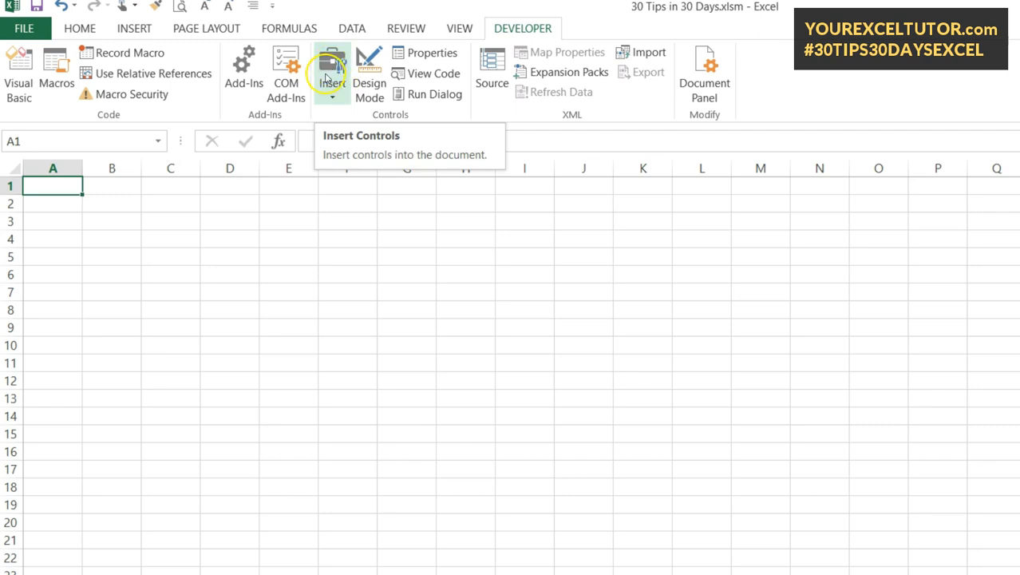
Step: Draw a form-control button across columns G to I around rows 3 to 6, assign it the macro Button1_Click, and test it
click(326, 77)
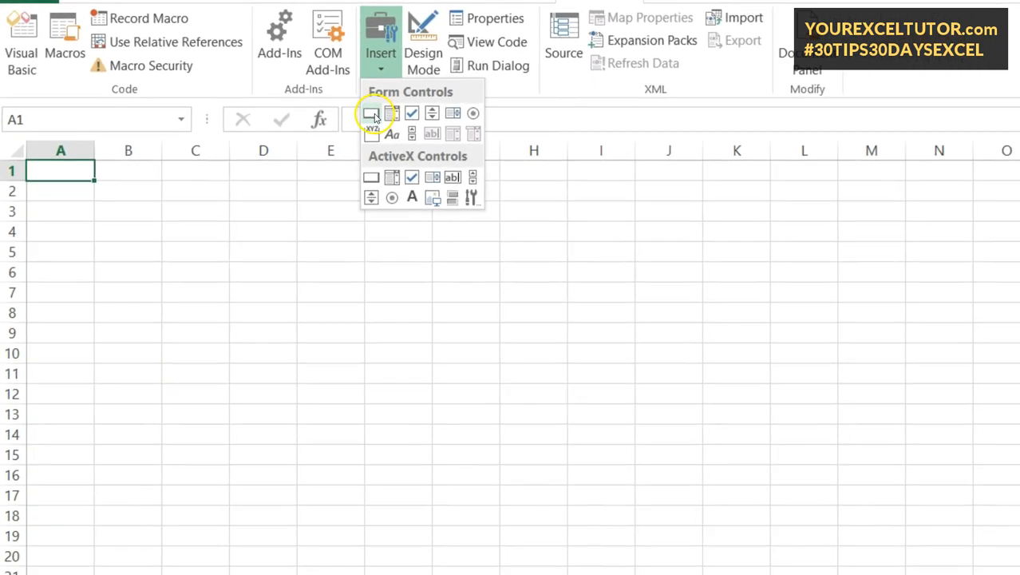
click(374, 116)
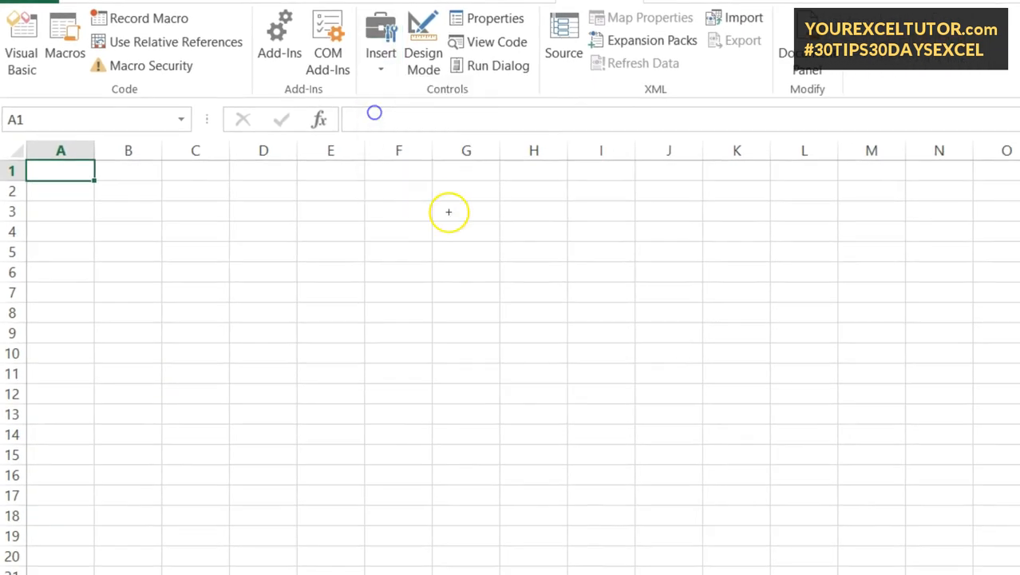
drag(474, 197, 654, 270)
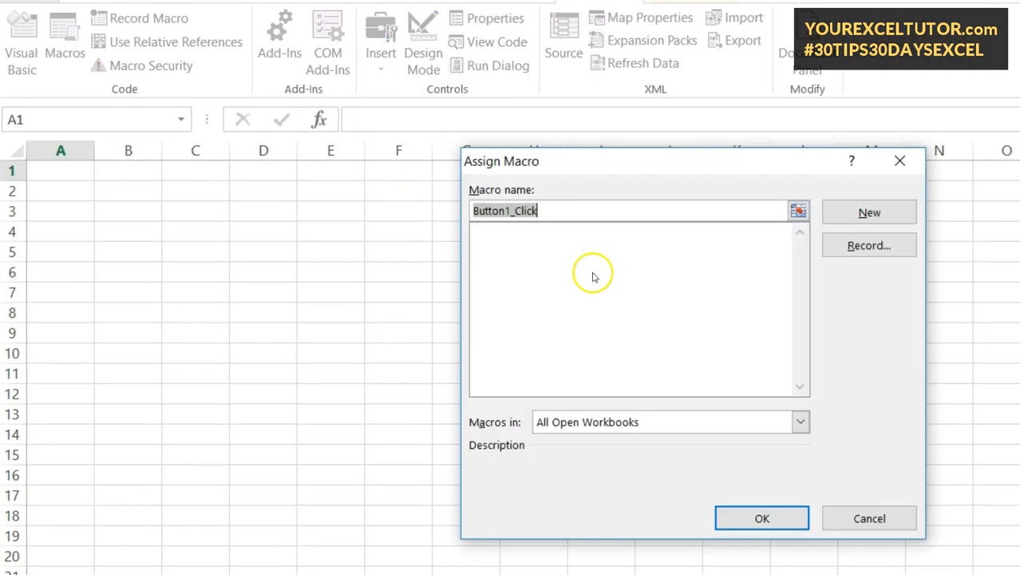
click(735, 515)
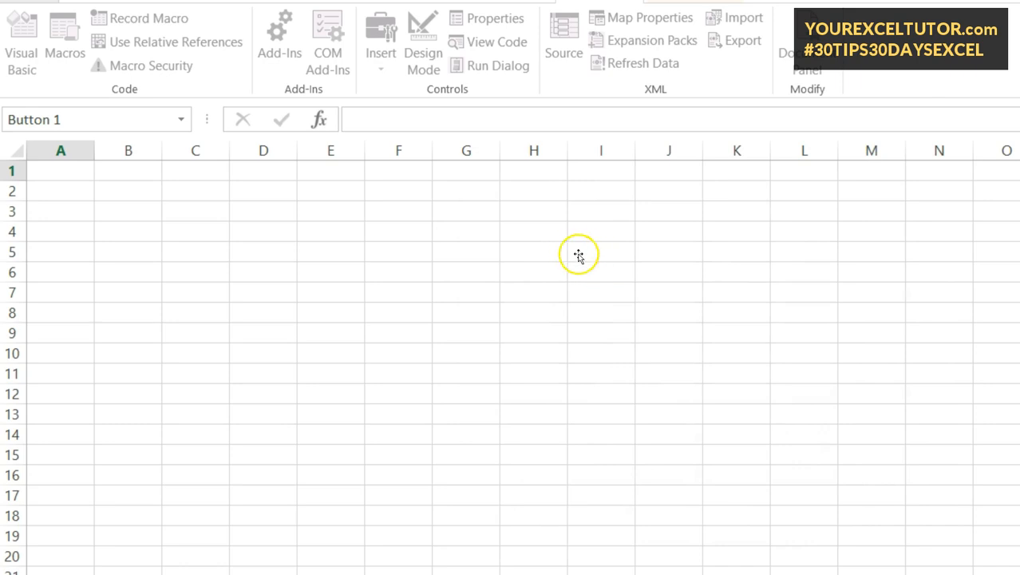
click(596, 341)
click(588, 241)
click(800, 455)
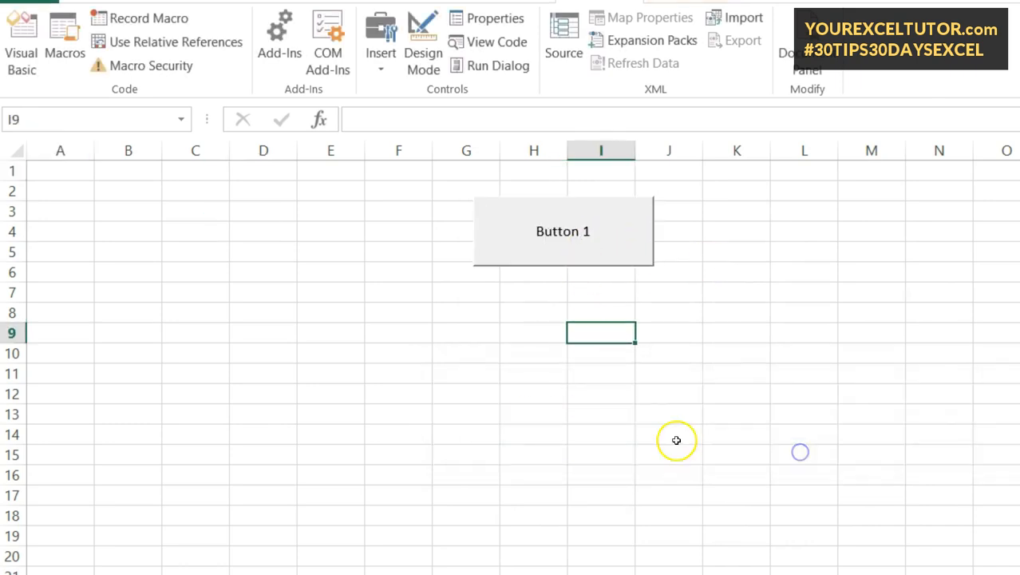
Step: Insert a horizontal form-control scroll bar below the button and position it across columns F to I at rows 9 to 10
click(386, 54)
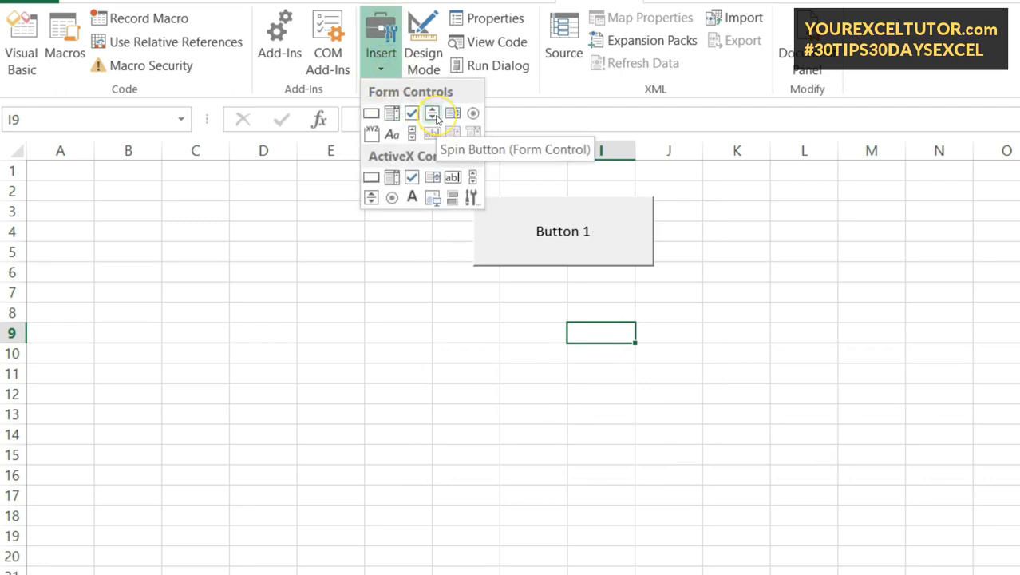
click(412, 137)
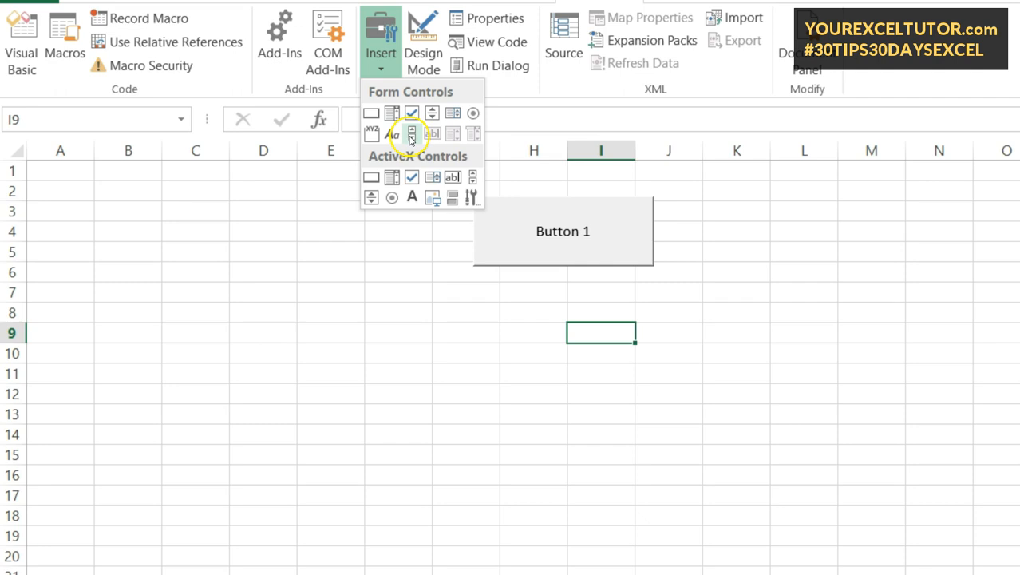
drag(318, 332, 542, 363)
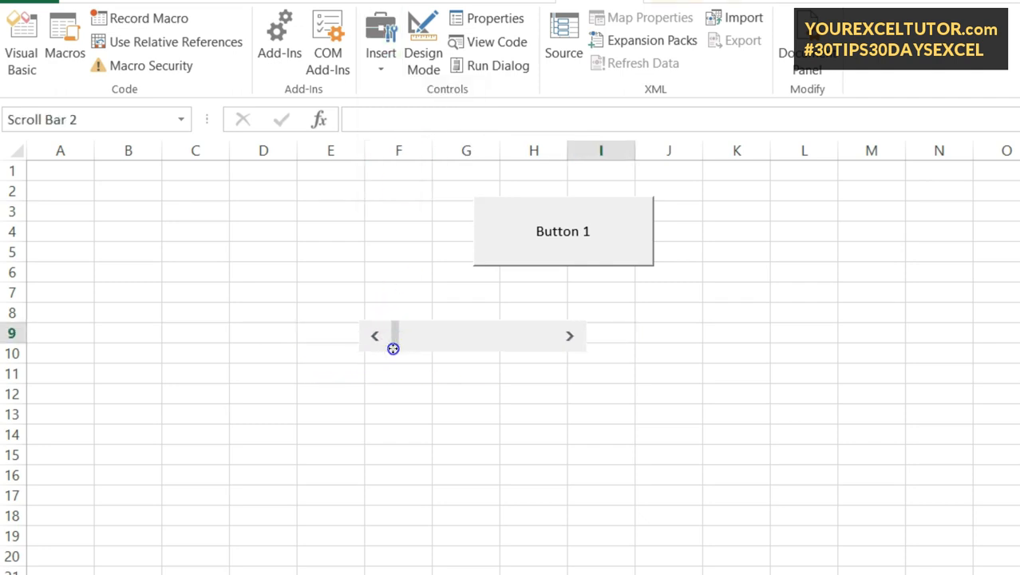
drag(392, 348, 411, 357)
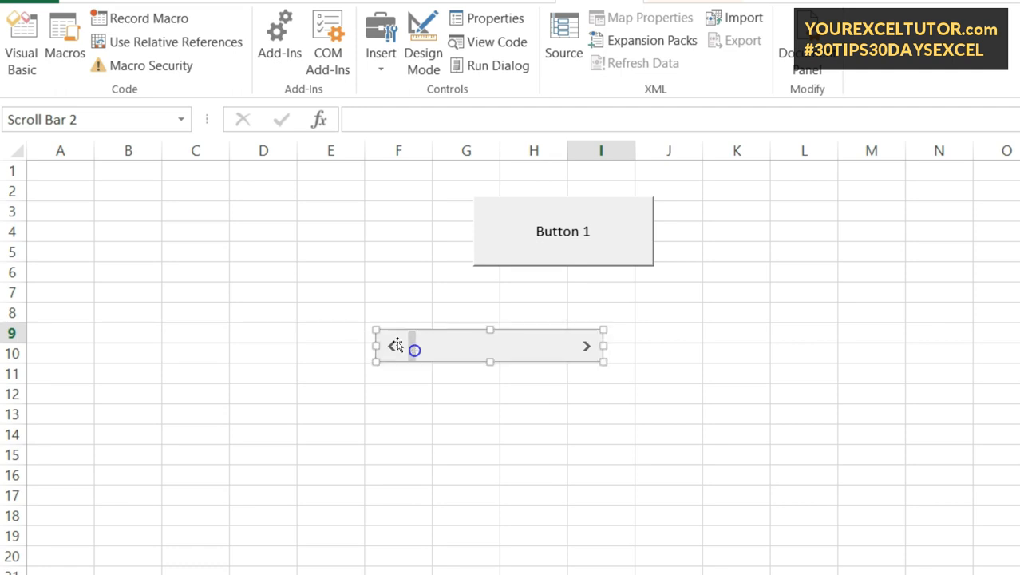
Step: Enter 2 in cell E8, just above the scroll bar's left end
click(341, 313)
text(2)
click(371, 398)
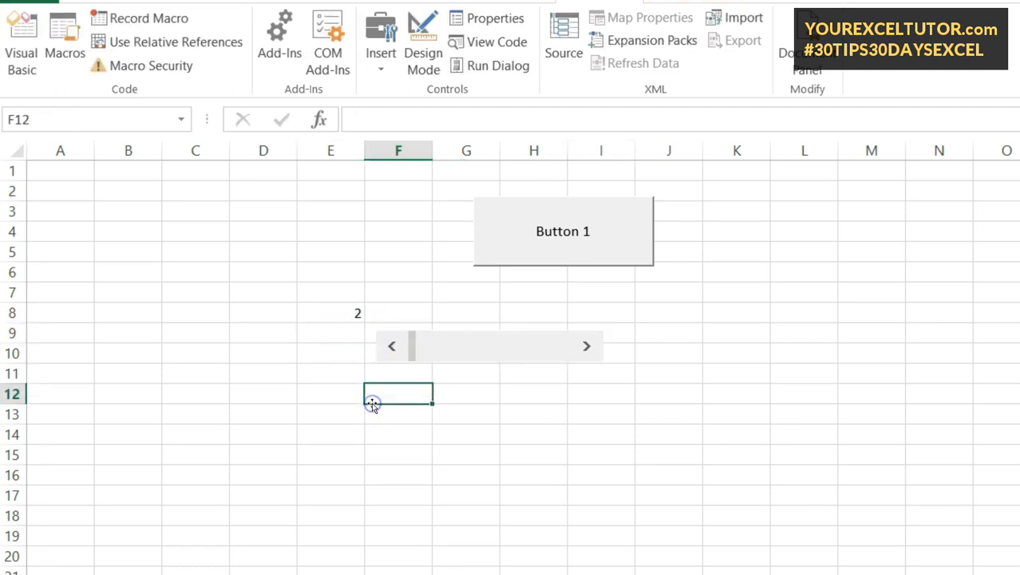
Step: Link the scroll bar to cell E8 and set its minimum value to 10 and its maximum value to 20
right_click(424, 355)
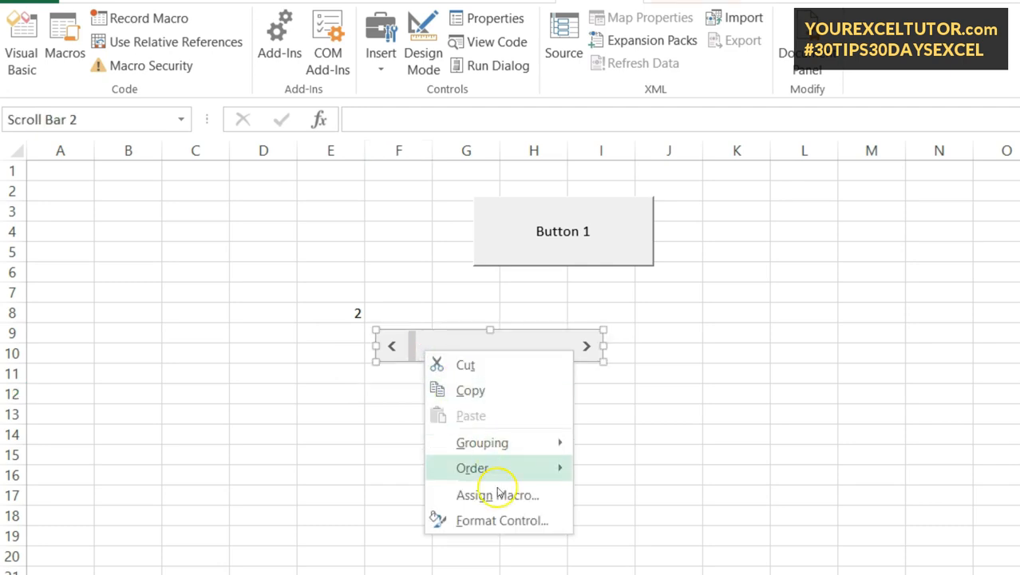
click(496, 520)
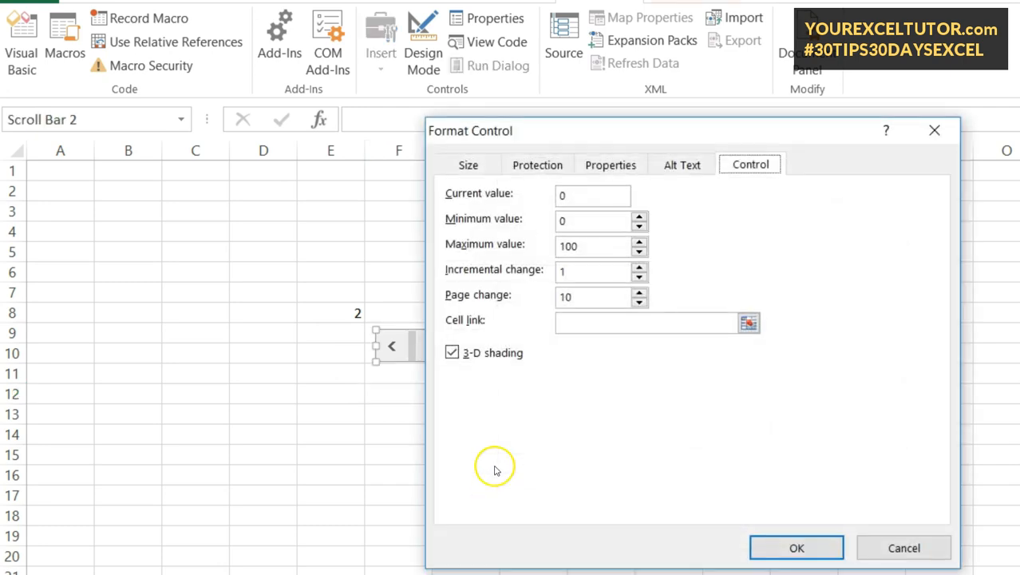
drag(674, 127, 879, 192)
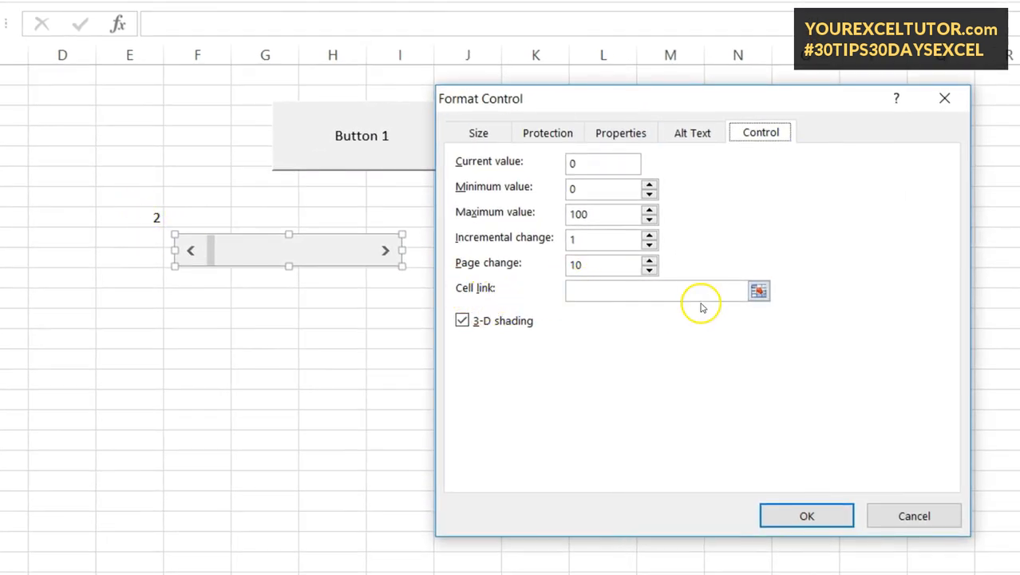
click(756, 291)
click(146, 216)
click(958, 122)
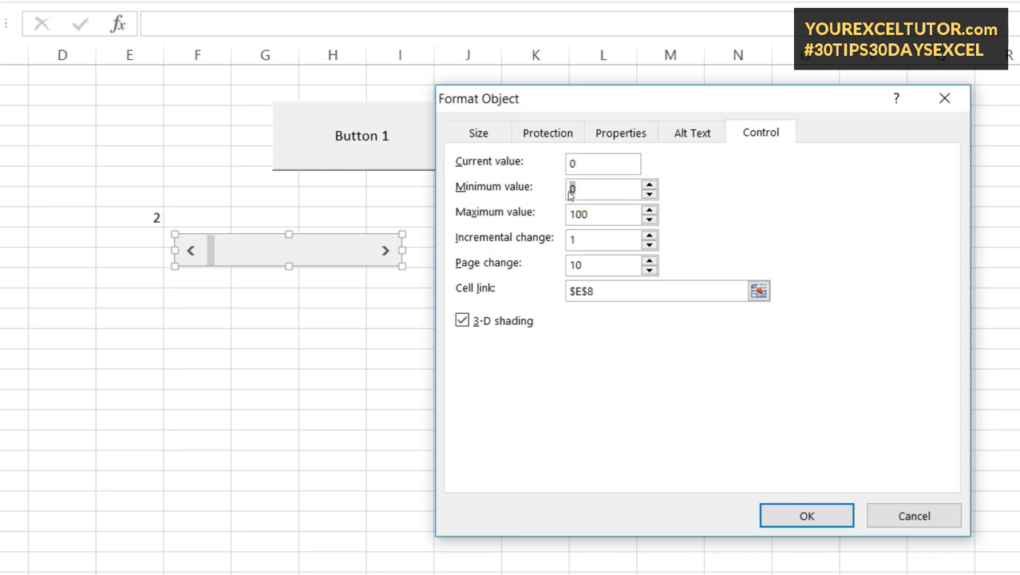
drag(601, 213, 556, 222)
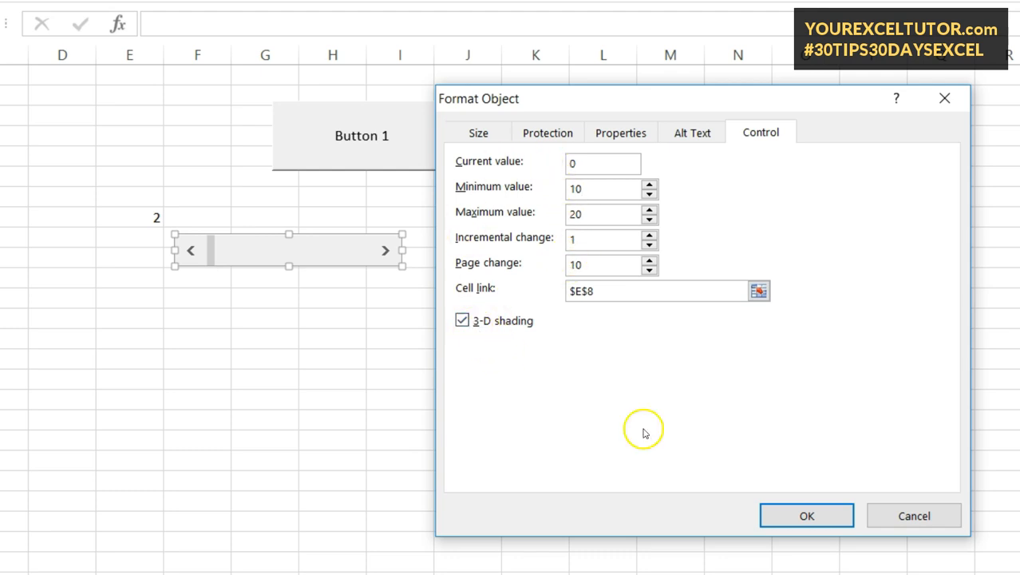
click(806, 515)
click(330, 338)
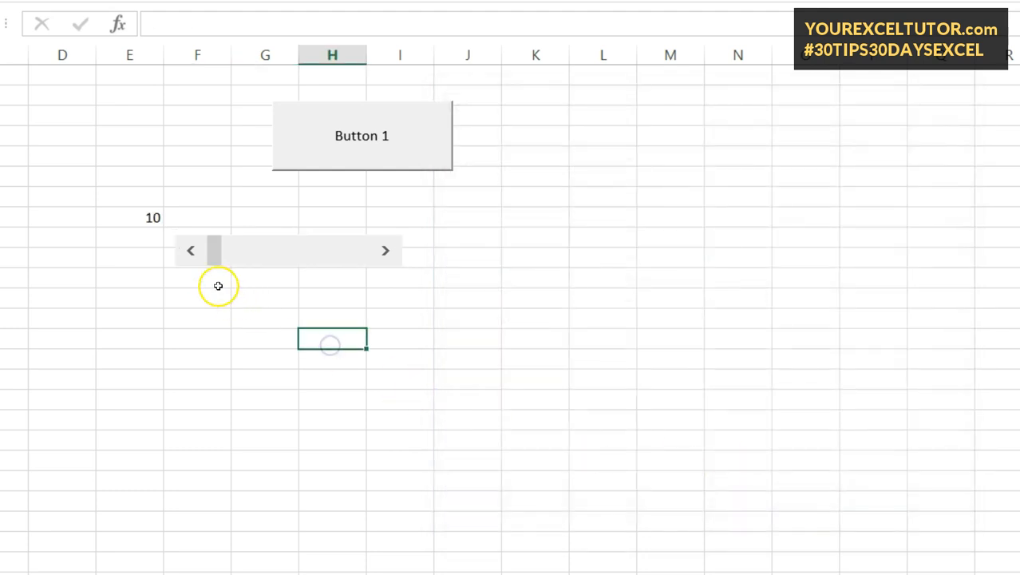
Step: Test the scroll bar by stepping it up to its maximum, moving it back to 10, and paging it up to 20
click(386, 251)
click(386, 250)
click(386, 251)
click(386, 251)
click(387, 251)
click(386, 250)
click(386, 250)
click(387, 250)
click(386, 251)
click(386, 251)
drag(366, 254, 130, 257)
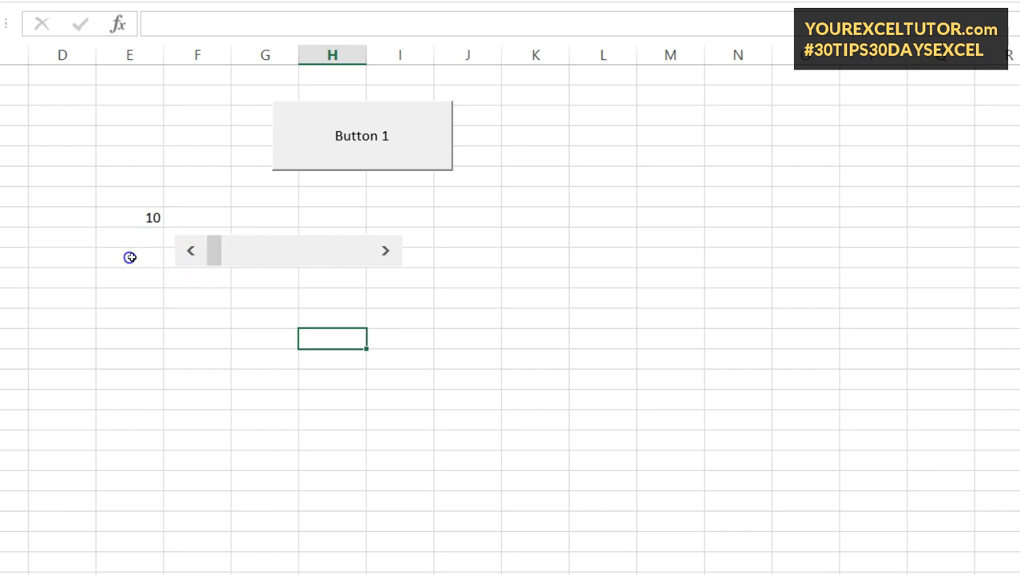
click(280, 251)
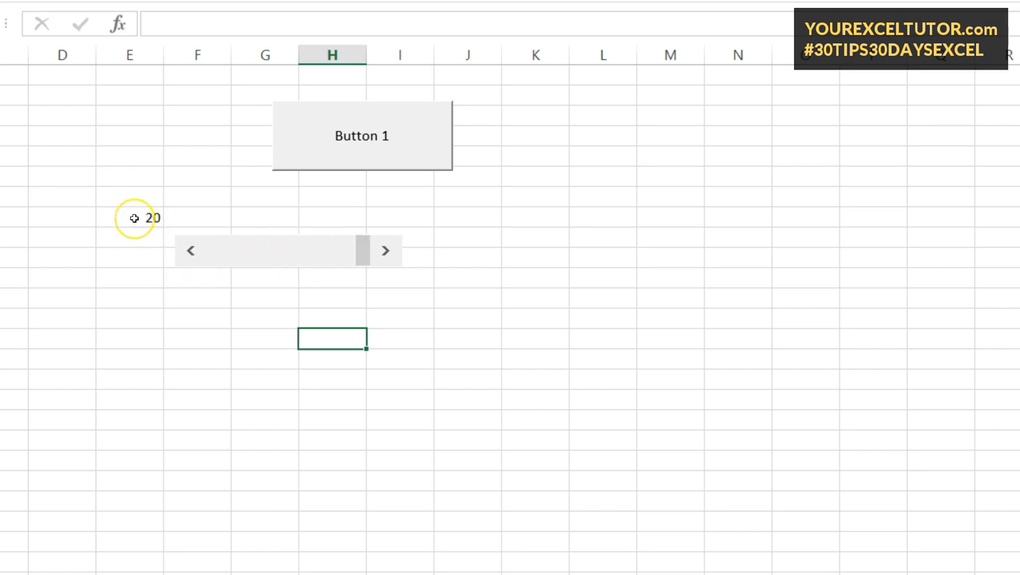
Step: Set the scroll bar's maximum value to 100 and deselect the control
right_click(293, 266)
click(366, 427)
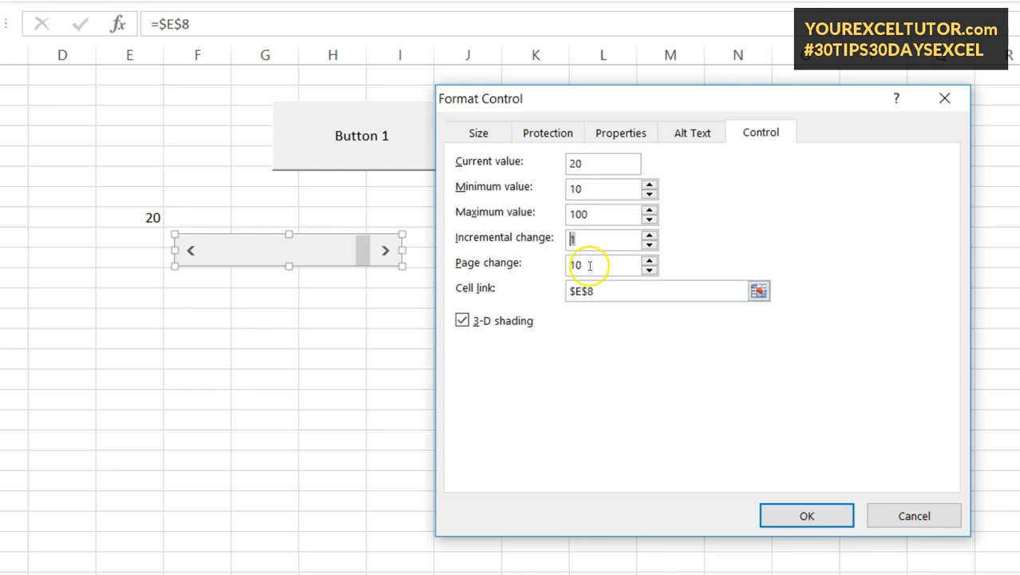
click(805, 514)
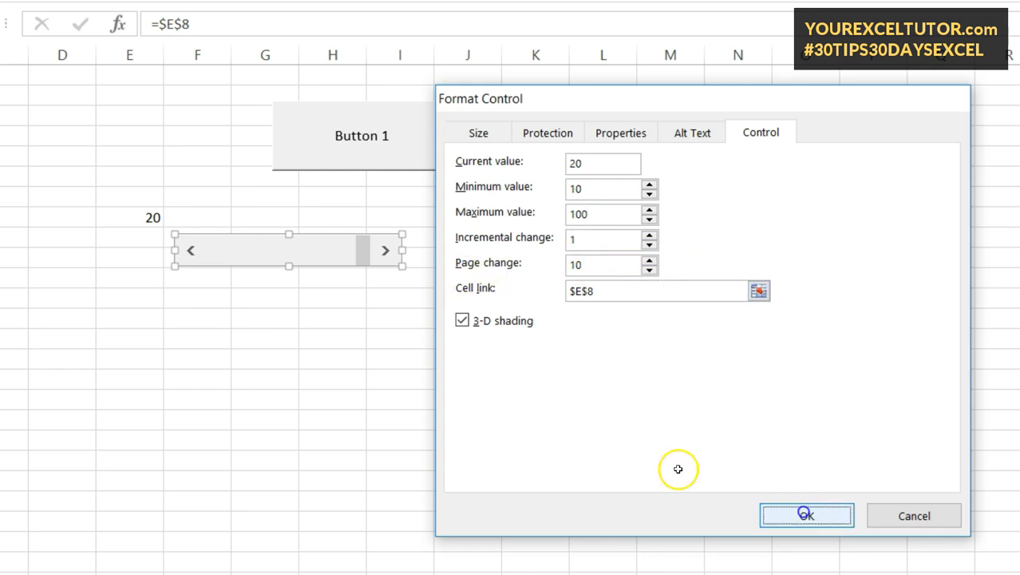
click(277, 354)
Step: Test the scroll bar by paging it up, stepping it up one unit at a time, and sliding it back to 25
click(271, 251)
click(303, 253)
click(312, 255)
click(317, 256)
click(389, 256)
click(391, 256)
click(391, 256)
click(391, 256)
click(391, 256)
drag(314, 247, 236, 253)
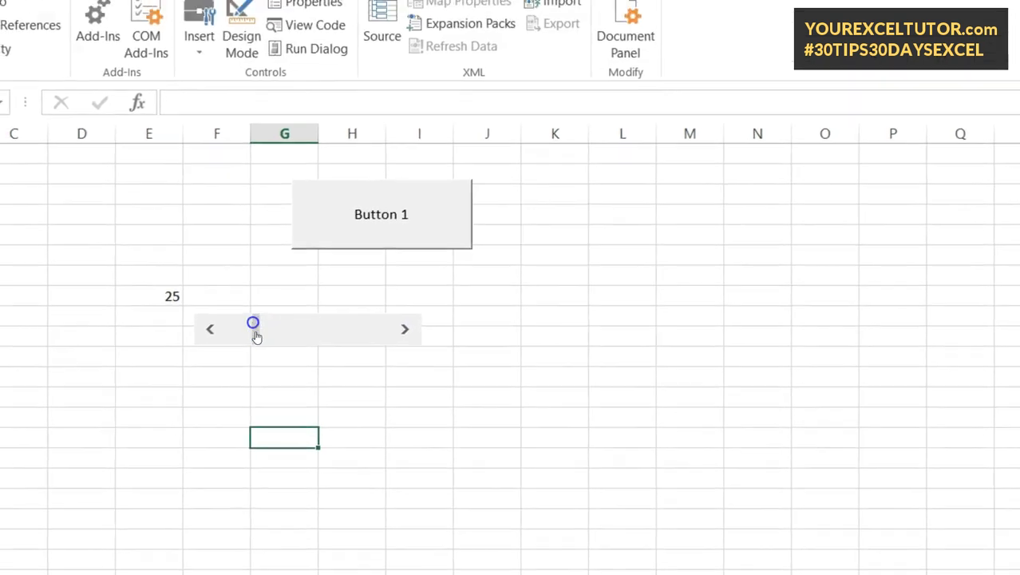
Step: Look through the available form controls and ActiveX controls without inserting one
click(211, 76)
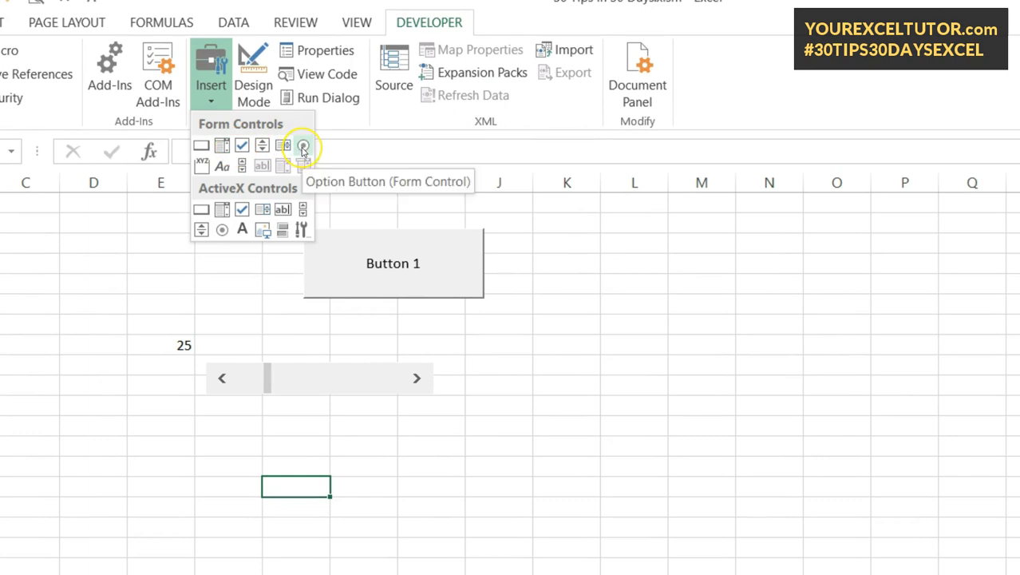
click(260, 149)
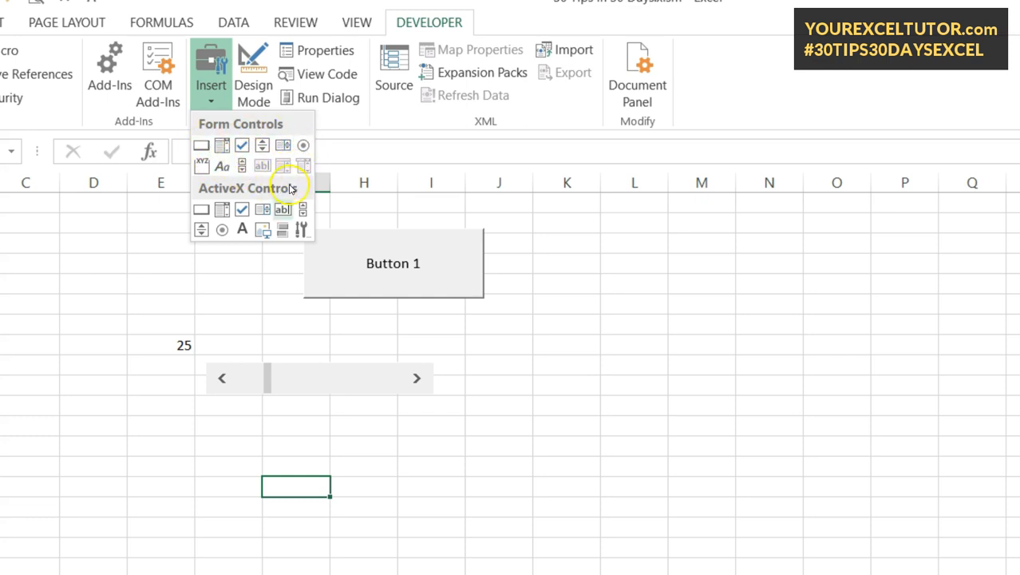
click(336, 458)
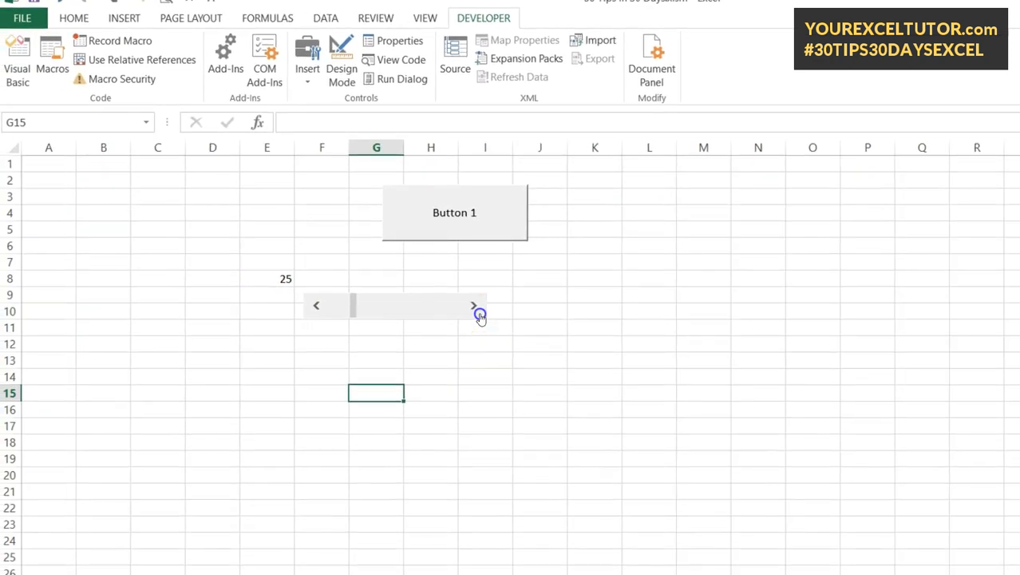
Step: Step the scroll bar up to 30, and enter 29 directly in its linked cell E8
click(479, 314)
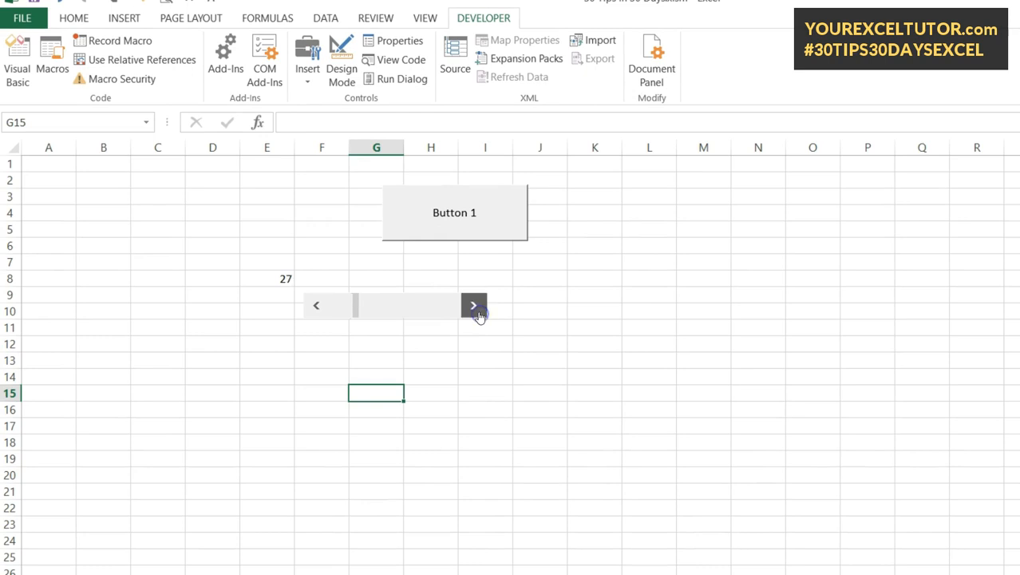
click(274, 277)
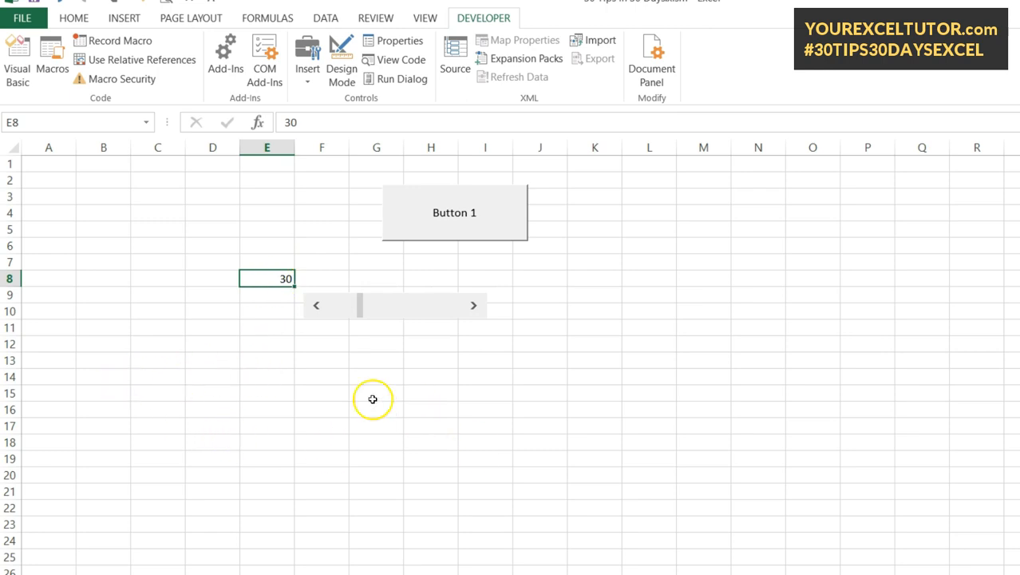
text(9)
key(ctrl+Return)
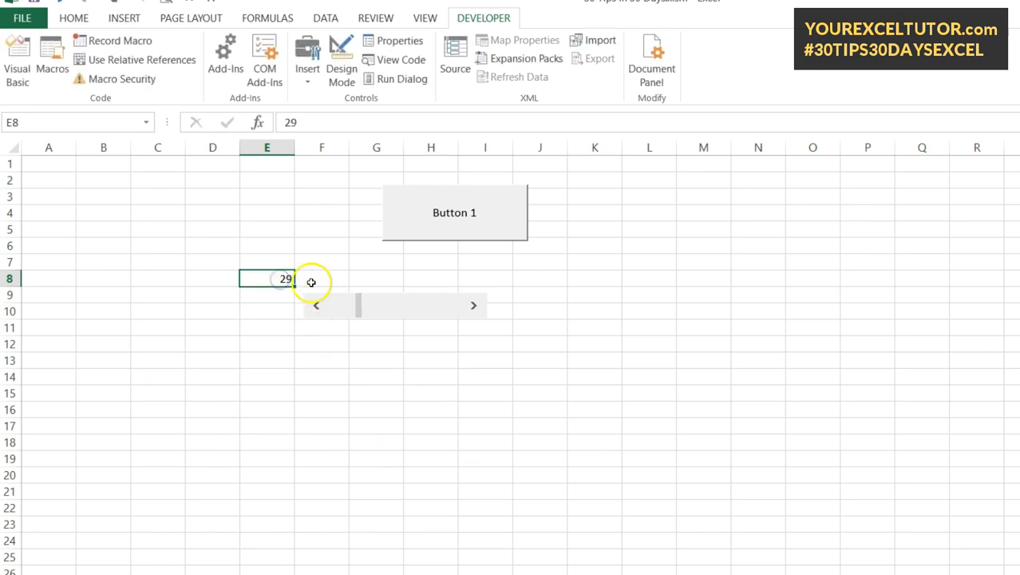
Step: Step the scroll bar up until the linked cell E8 reaches 38
click(478, 309)
click(478, 309)
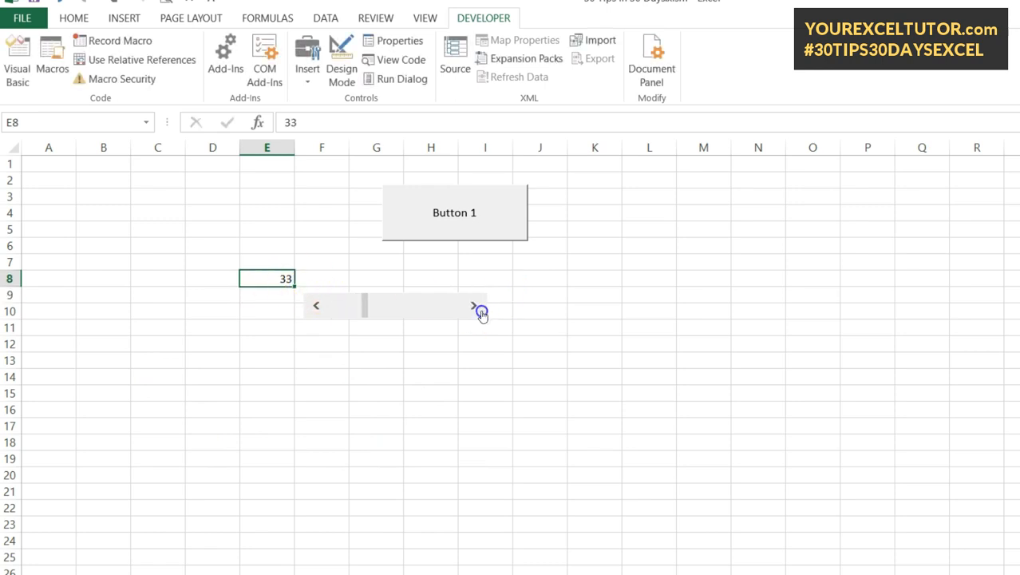
click(480, 310)
click(481, 310)
click(480, 311)
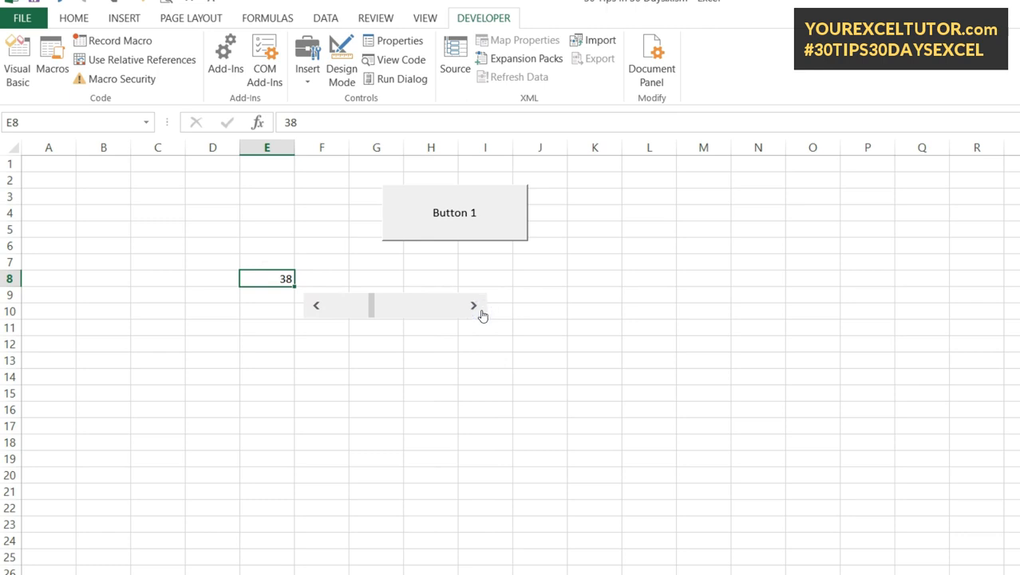